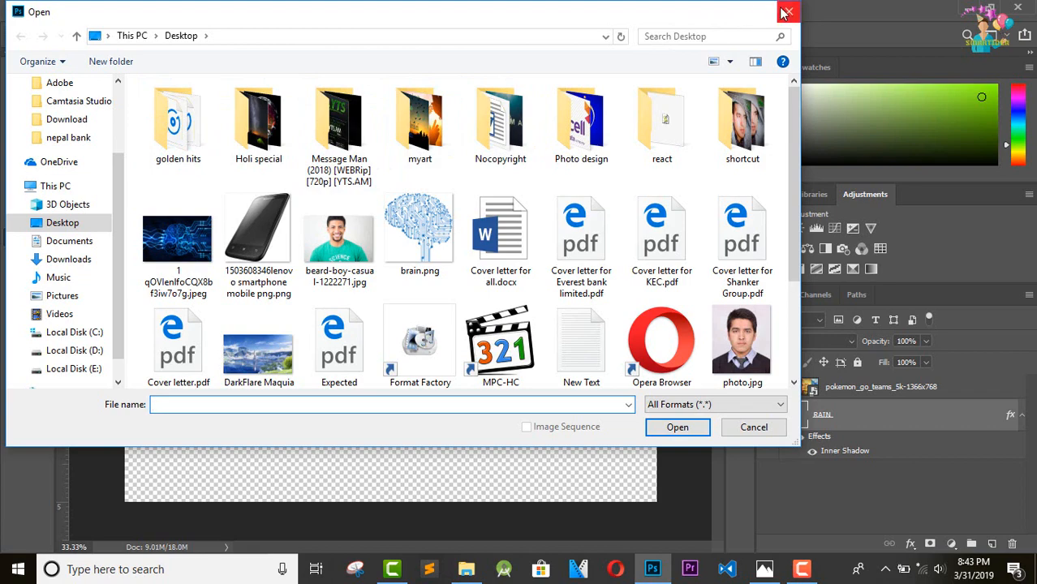
Step: Create a new 7 x 5 inch document named TEXTDESIGN at 300 pixels/inch, RGB Color, with a white background
{"action": "left_click", "coordinate": [788, 11]}
{"action": "left_click", "coordinate": [45, 10]}
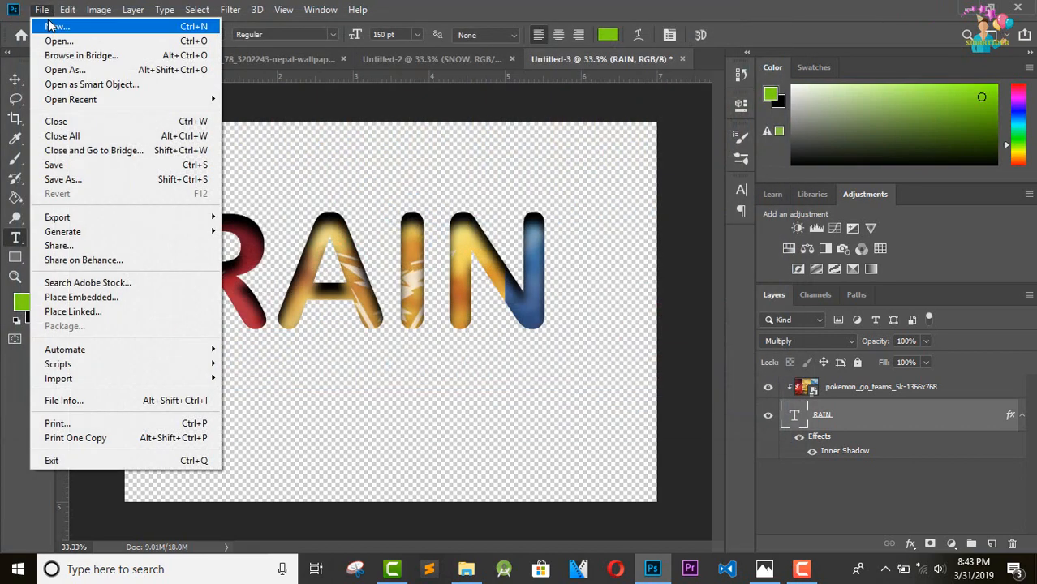
{"action": "left_click", "coordinate": [54, 26]}
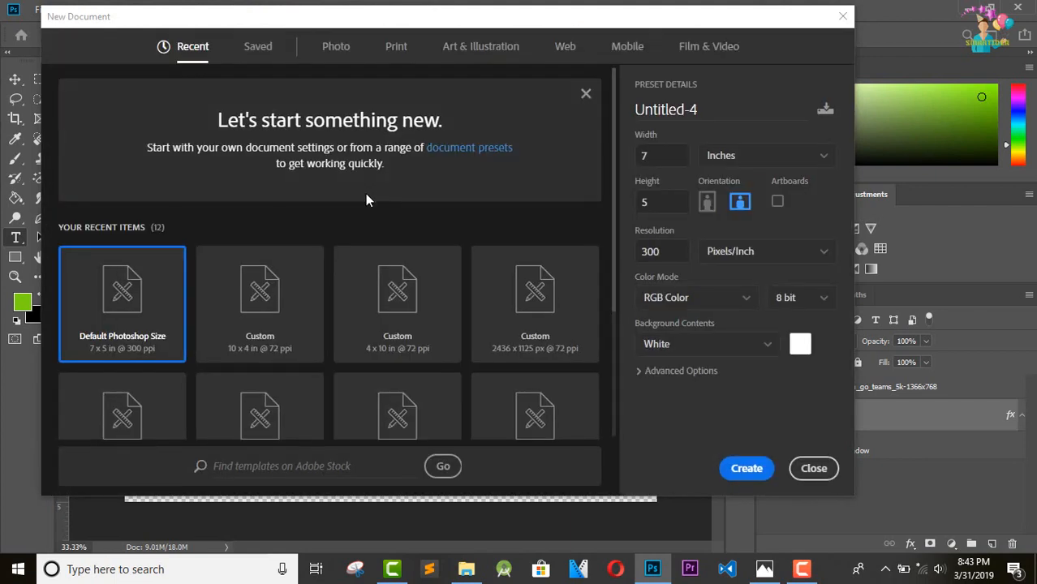
{"action": "double_click", "coordinate": [710, 111]}
{"action": "key", "text": "BackSpace"}
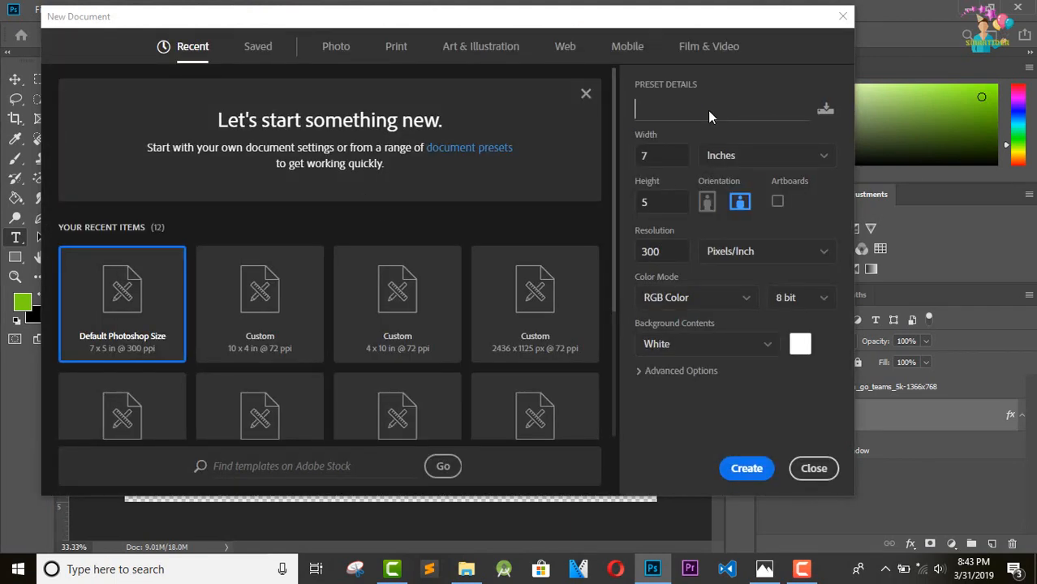
{"action": "type", "text": "TEXTDESIGN"}
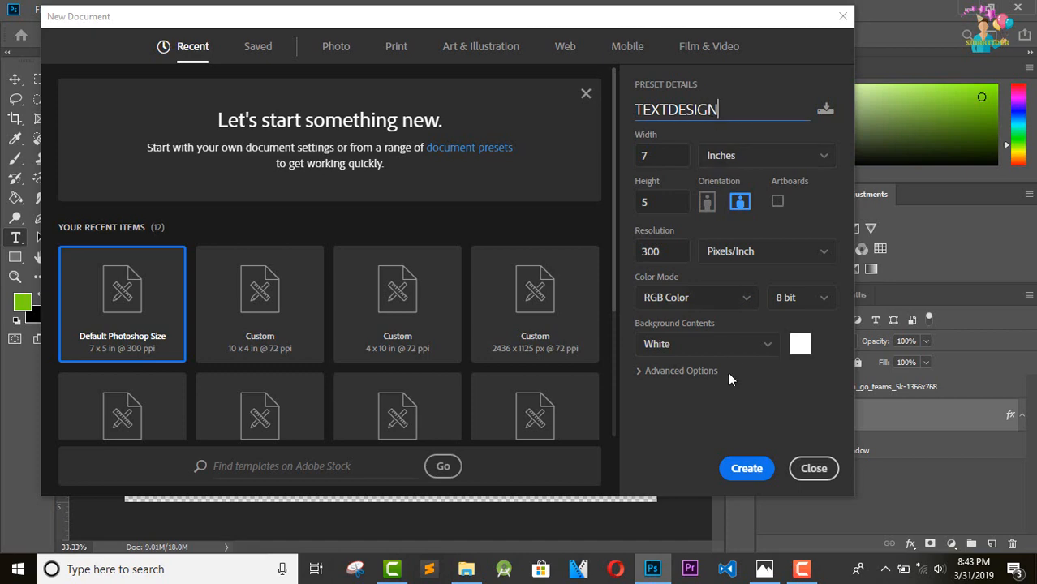
{"action": "left_click", "coordinate": [745, 479]}
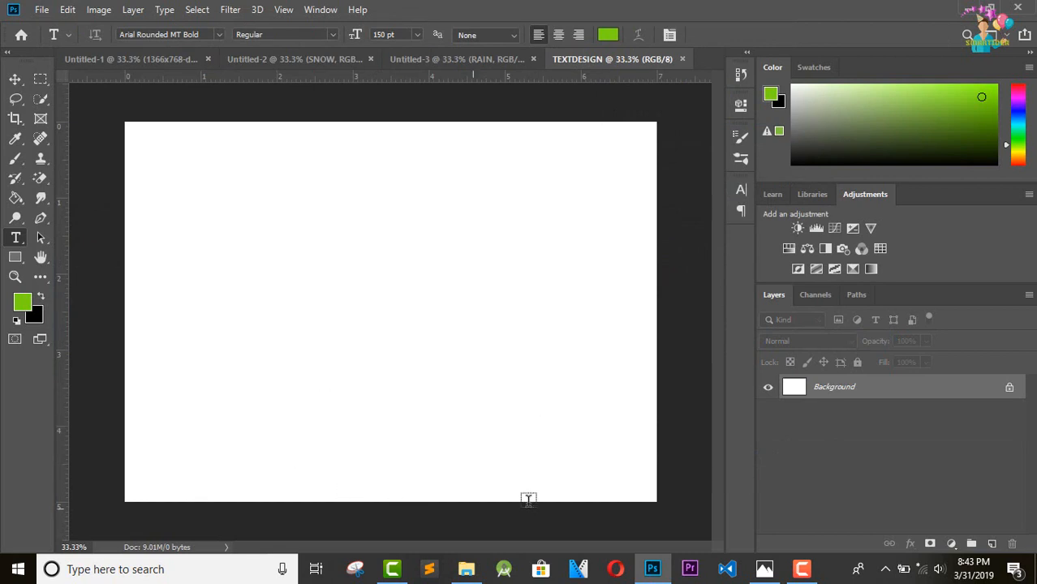
Step: Place the pokemon_go_teams_5k-1366x768.jpg wallpaper in the document and scale it to about 48.7% so it covers the whole canvas
{"action": "left_click", "coordinate": [466, 568]}
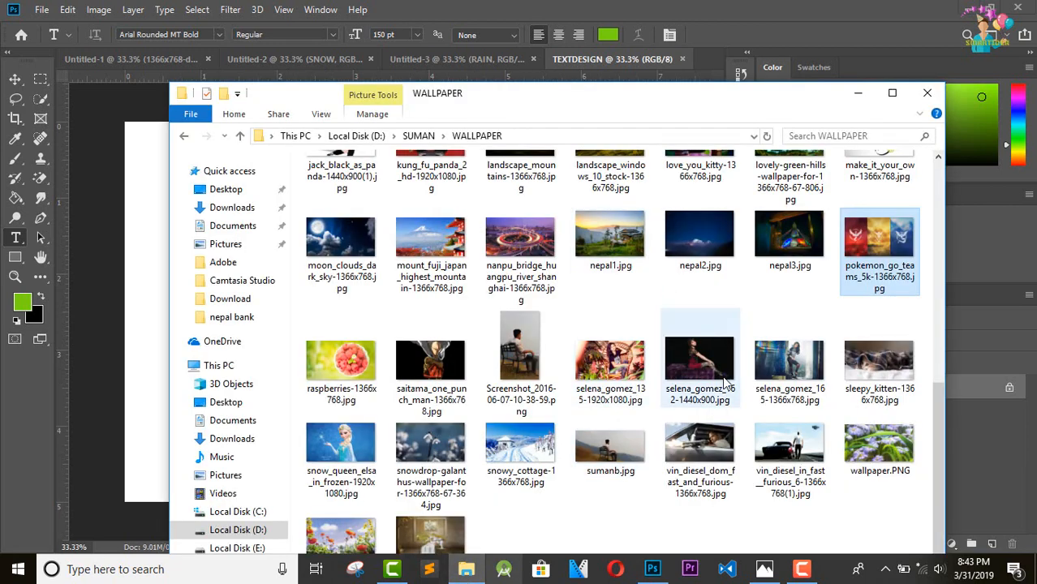
{"action": "left_click_drag", "start_coordinate": [882, 258], "coordinate": [130, 350]}
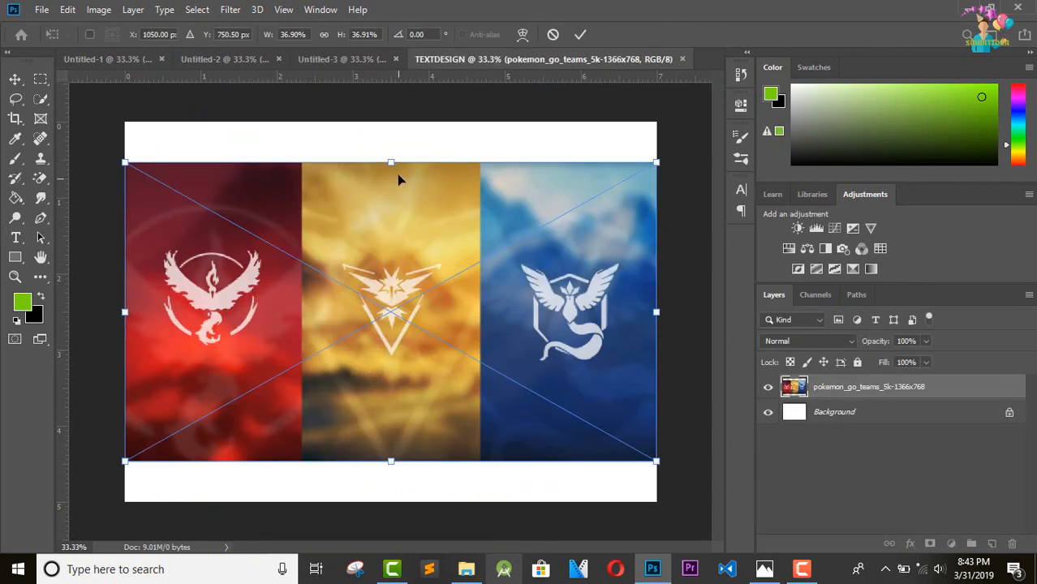
{"action": "left_click_drag", "start_coordinate": [390, 159], "coordinate": [389, 119]}
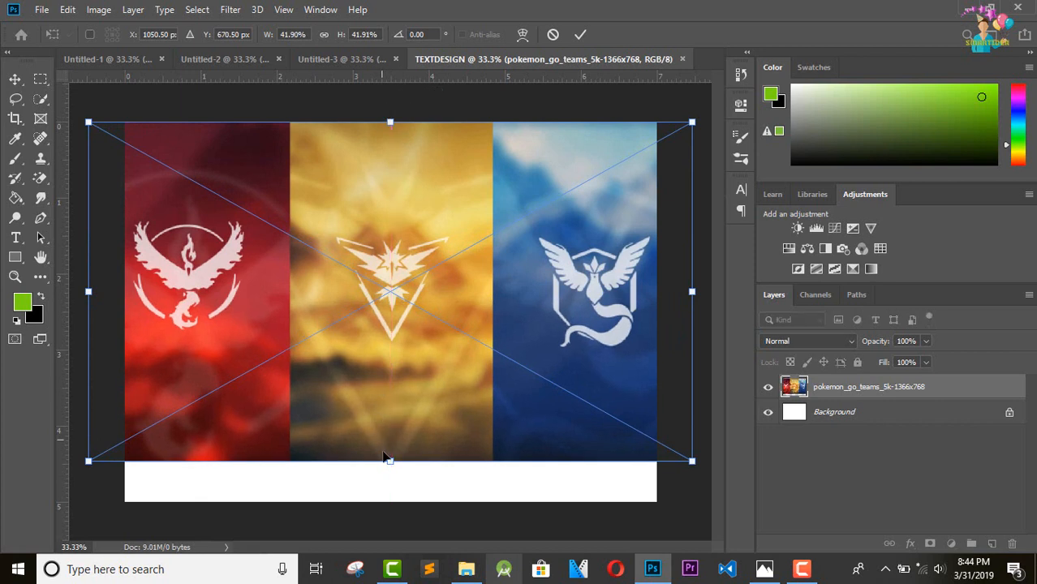
{"action": "left_click_drag", "start_coordinate": [391, 474], "coordinate": [390, 531]}
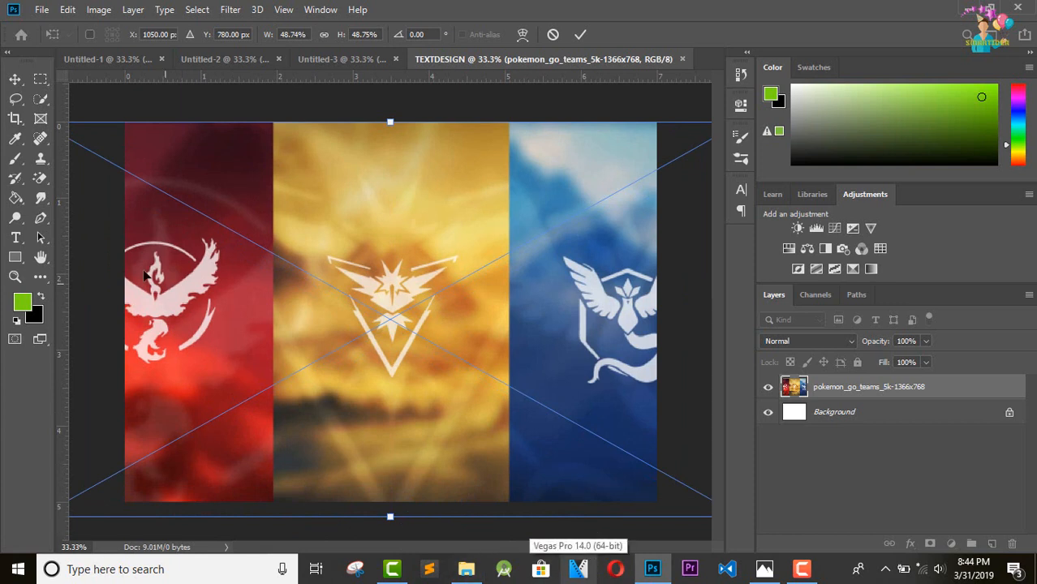
Step: Add the text RAIN across the upper half of the canvas in 150 pt Arial Rounded MT Bold
{"action": "left_click", "coordinate": [17, 238]}
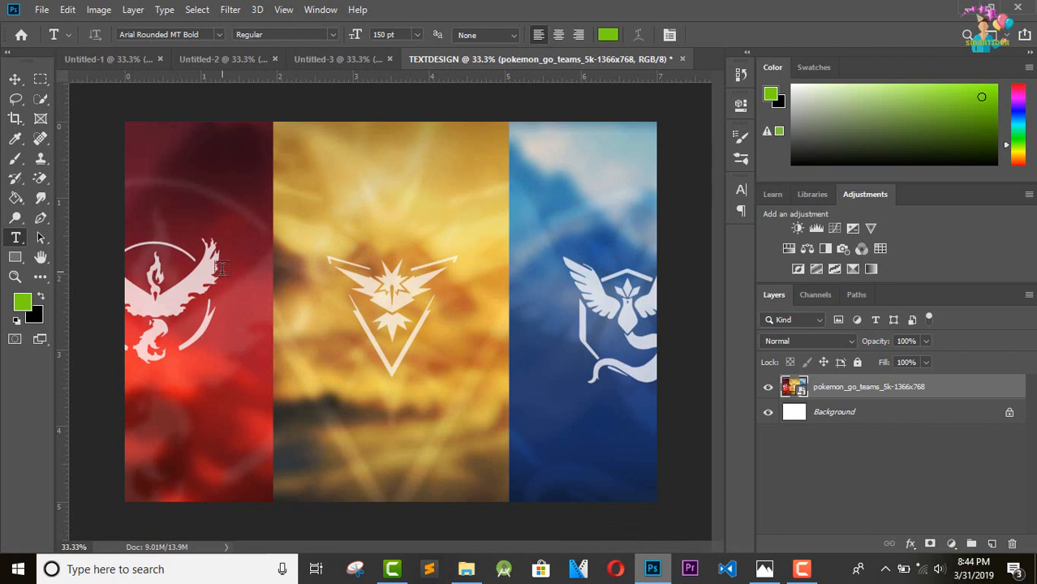
{"action": "left_click", "coordinate": [177, 297]}
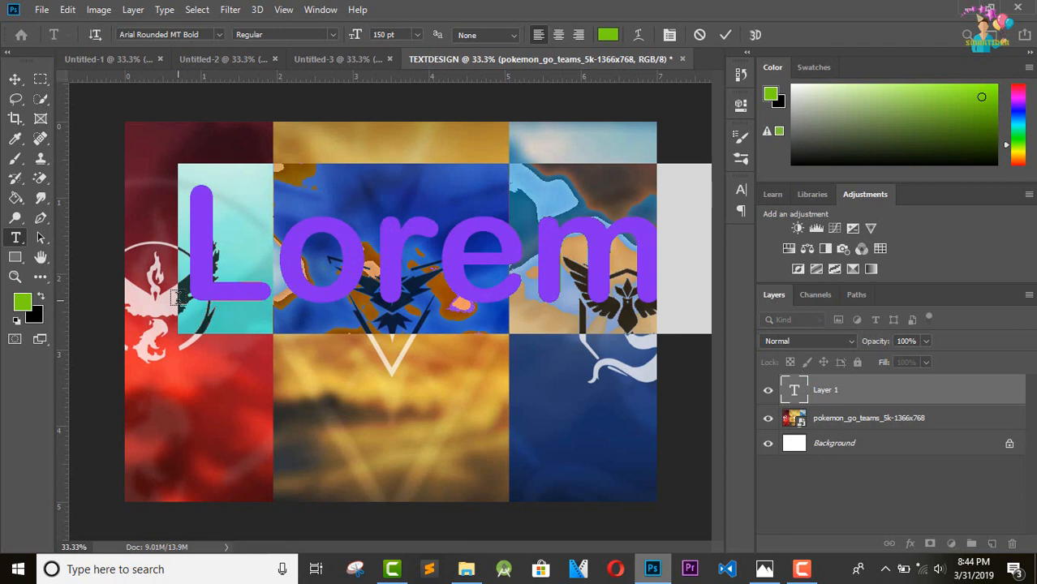
{"action": "type", "text": "RAIN"}
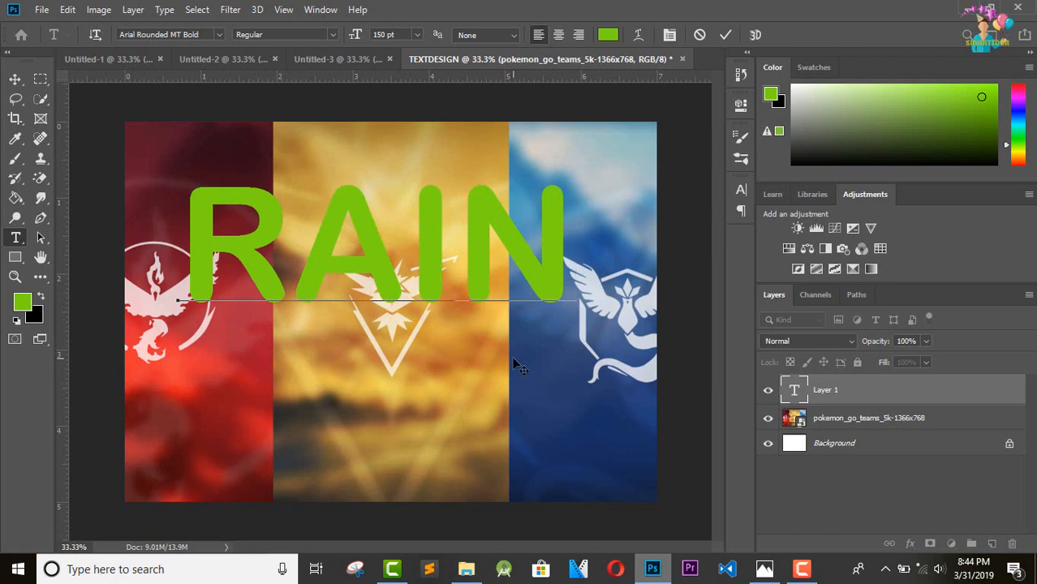
Step: Delete the white Background layer
{"action": "left_click", "coordinate": [942, 456]}
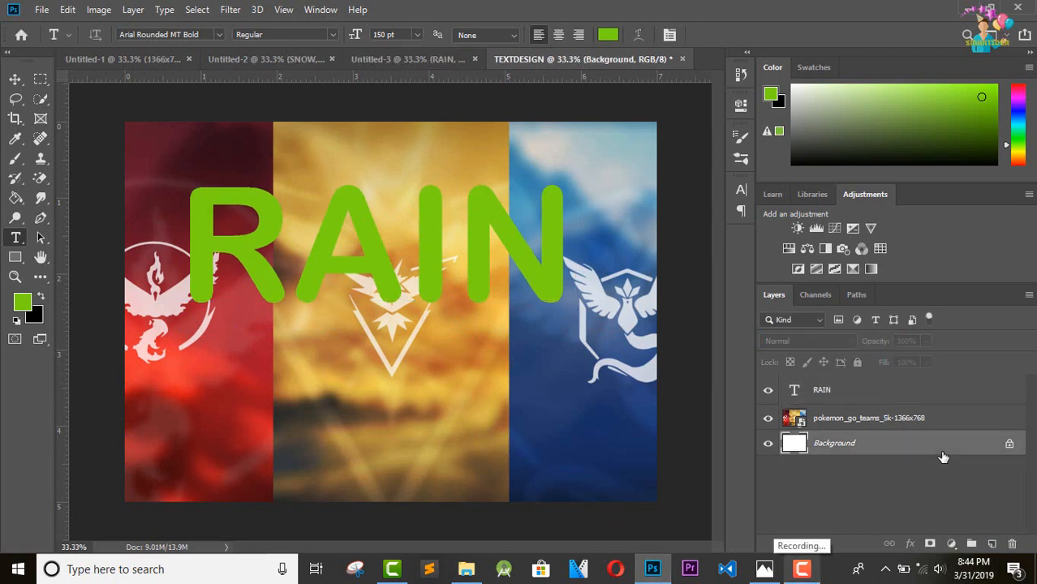
{"action": "right_click", "coordinate": [942, 457]}
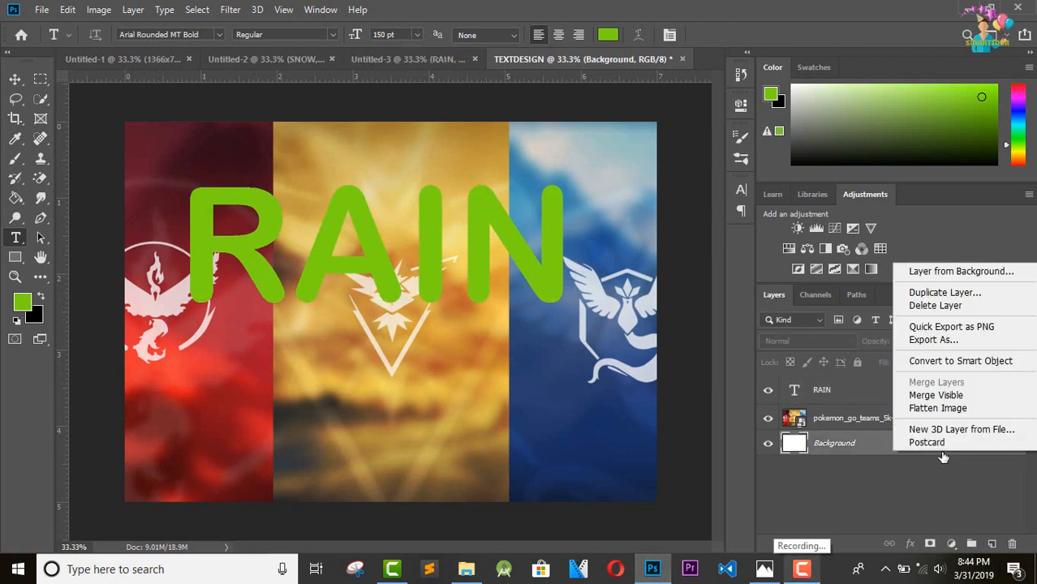
{"action": "left_click", "coordinate": [946, 307]}
{"action": "left_click", "coordinate": [447, 223]}
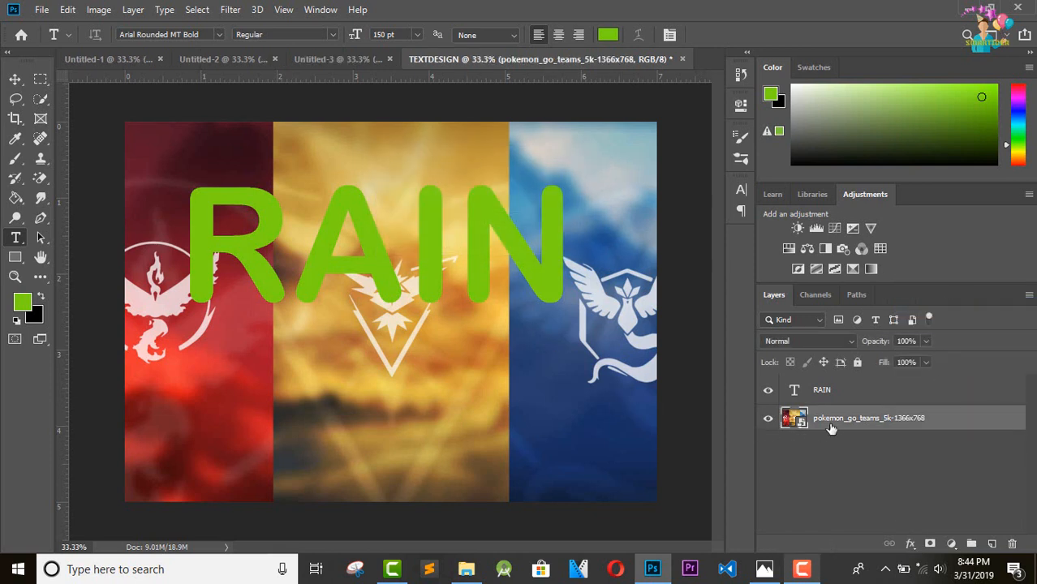
Step: Move the RAIN text layer below the wallpaper layer and clip the wallpaper to the text with a clipping mask
{"action": "left_click_drag", "start_coordinate": [821, 391], "coordinate": [819, 438]}
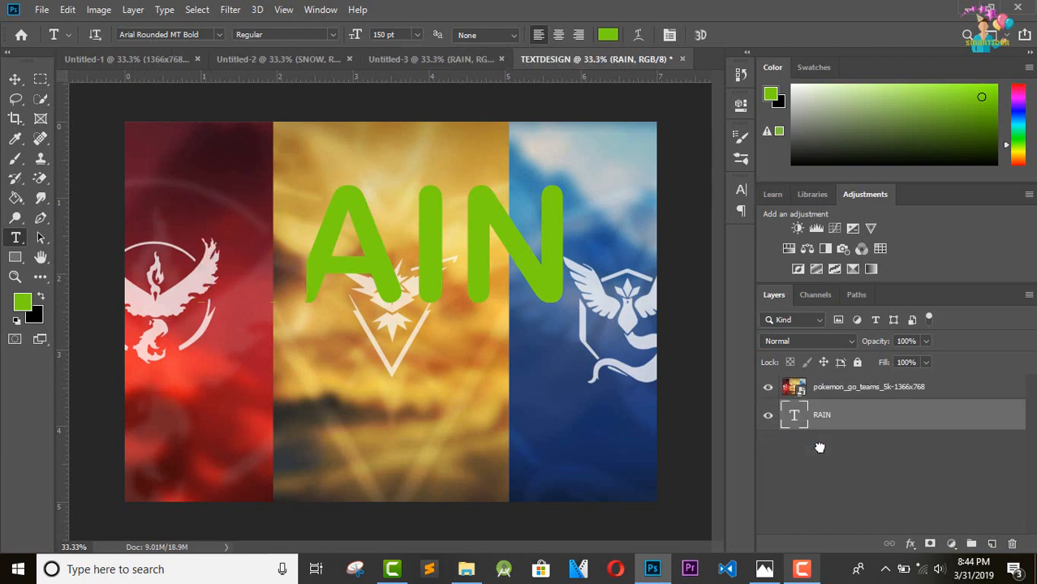
{"action": "left_click", "coordinate": [848, 398]}
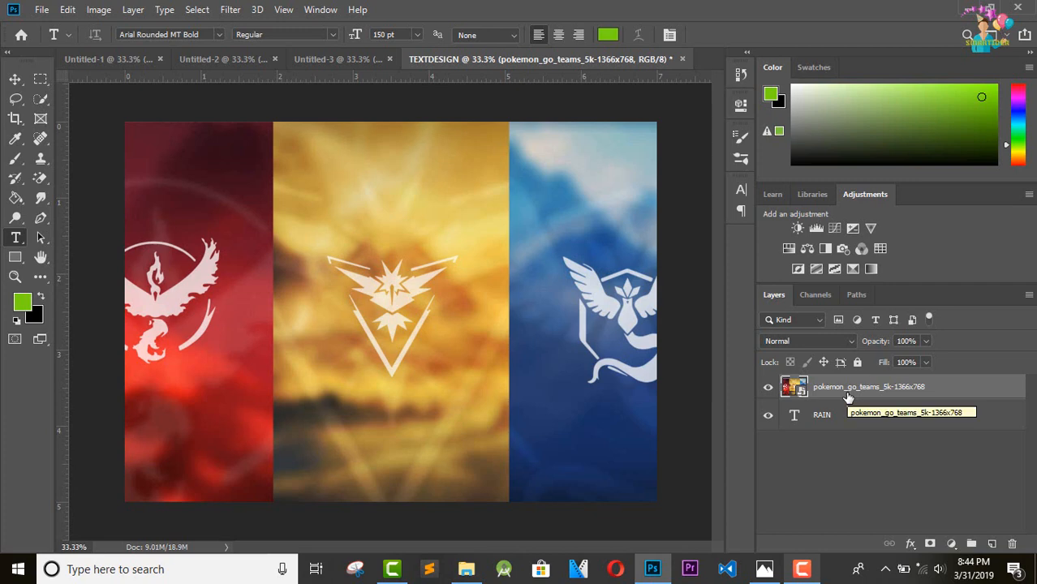
{"action": "left_click", "coordinate": [850, 422]}
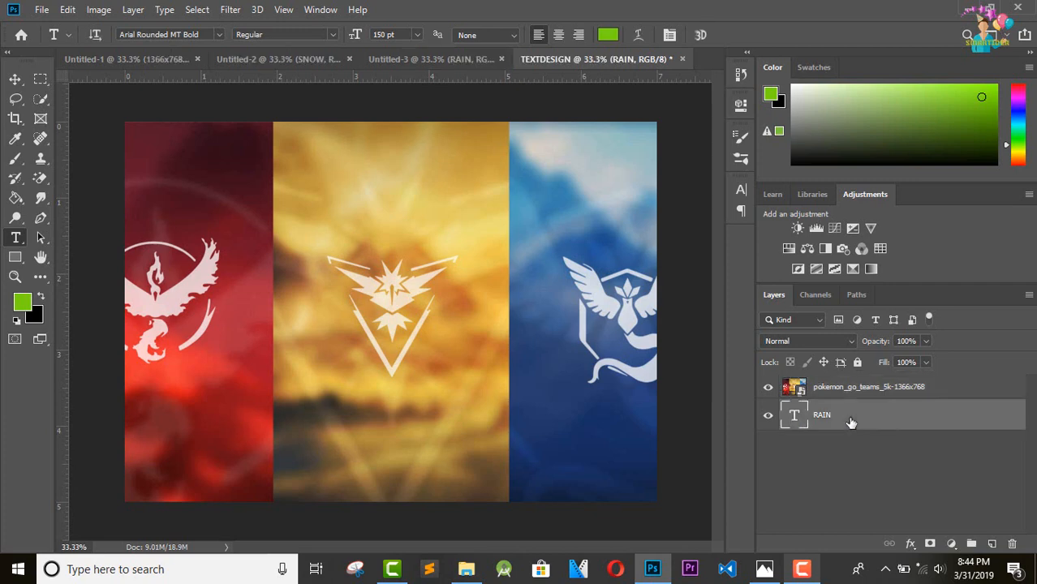
{"action": "left_click", "coordinate": [855, 391]}
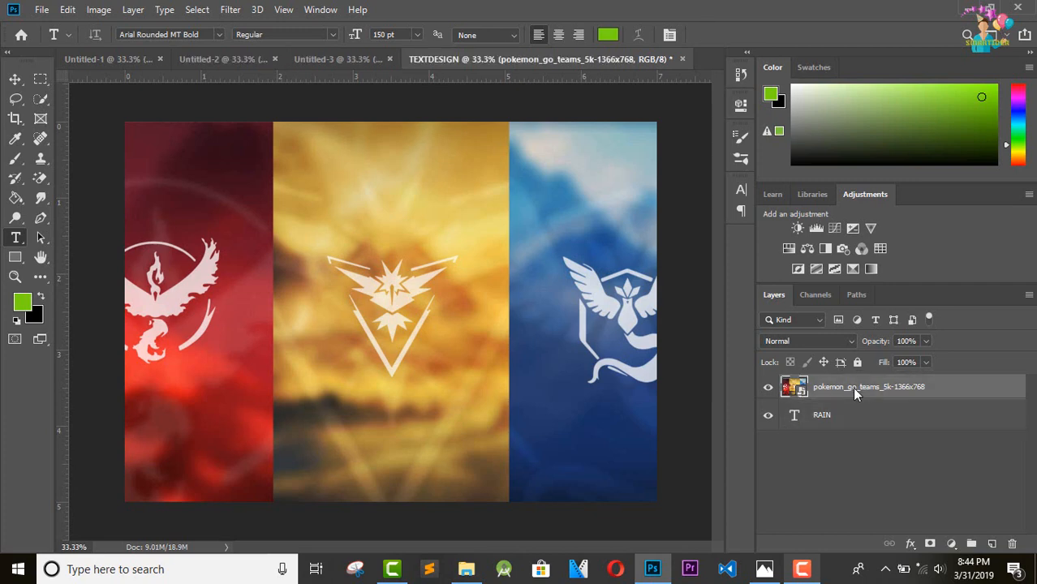
{"action": "right_click", "coordinate": [854, 392]}
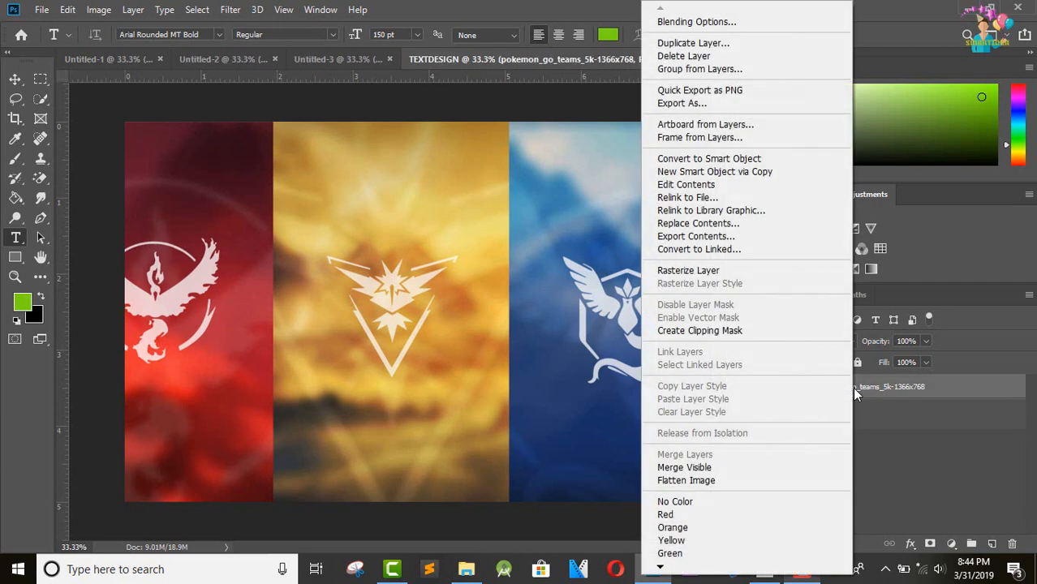
{"action": "left_click", "coordinate": [739, 330]}
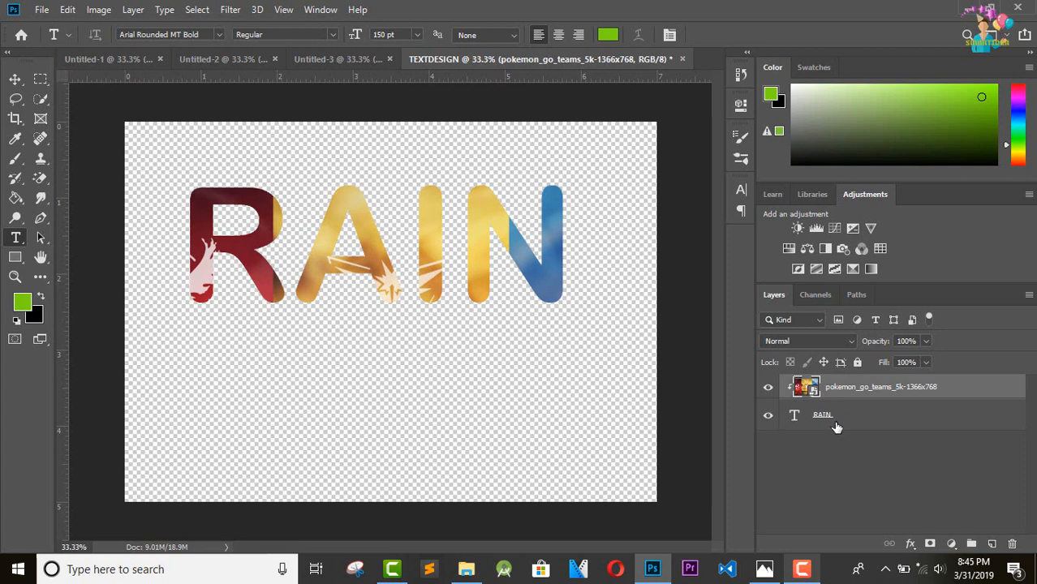
Step: Add a Drop Shadow effect to the RAIN text layer and enable Inner Shadow as well
{"action": "left_click", "coordinate": [881, 428]}
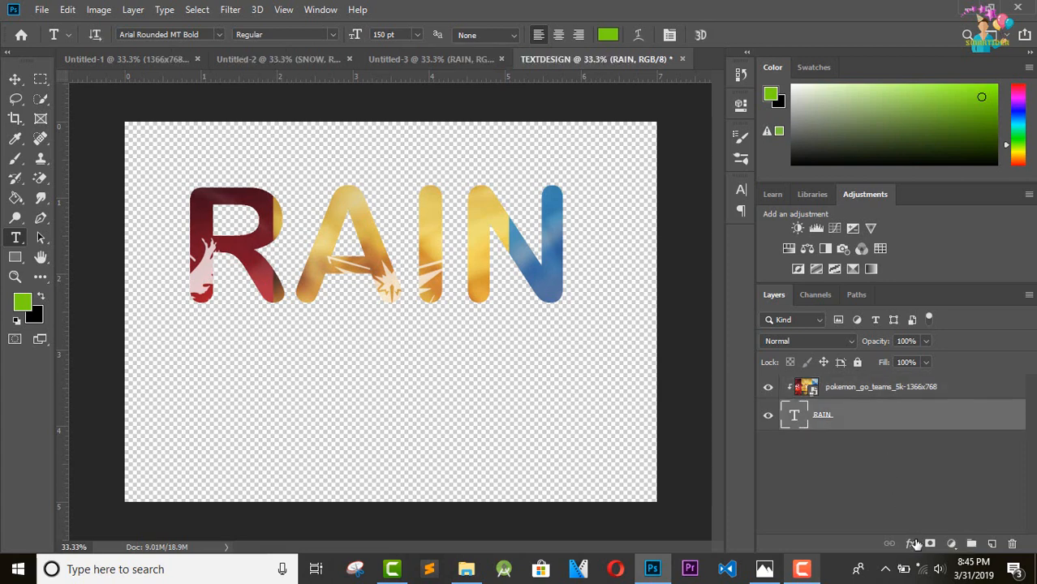
{"action": "left_click", "coordinate": [912, 545]}
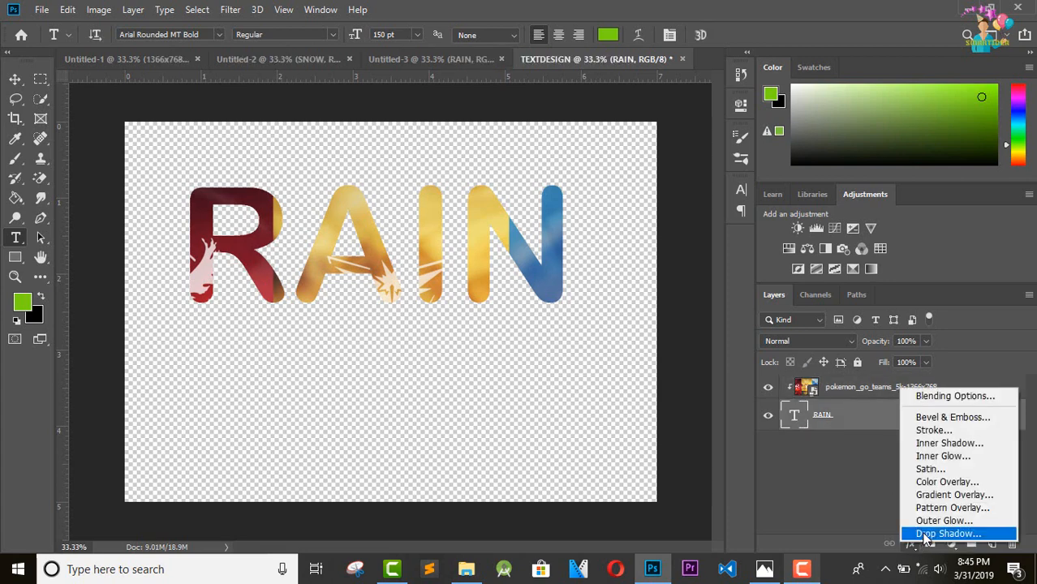
{"action": "left_click", "coordinate": [925, 534]}
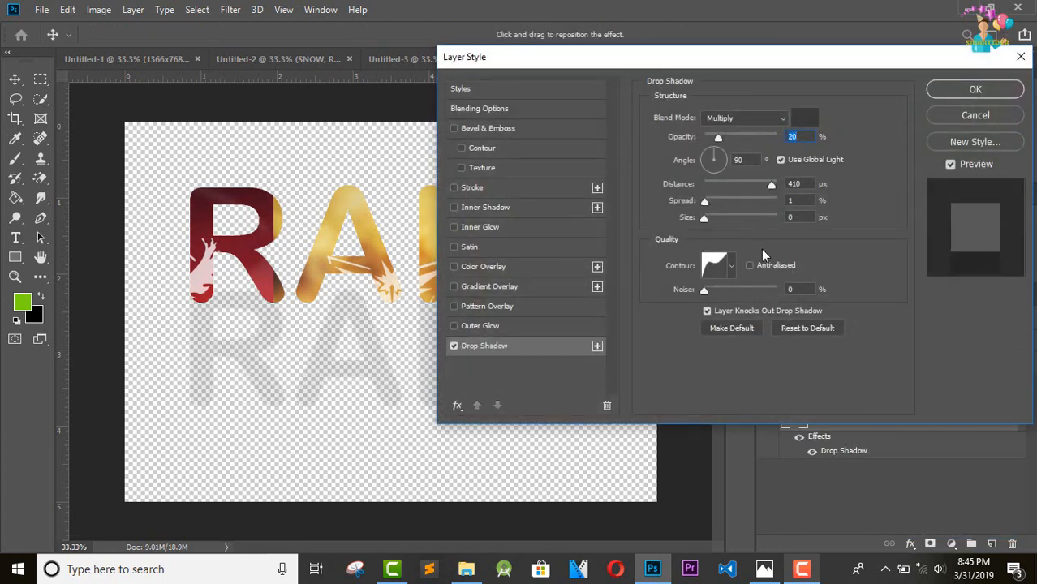
{"action": "left_click", "coordinate": [455, 210]}
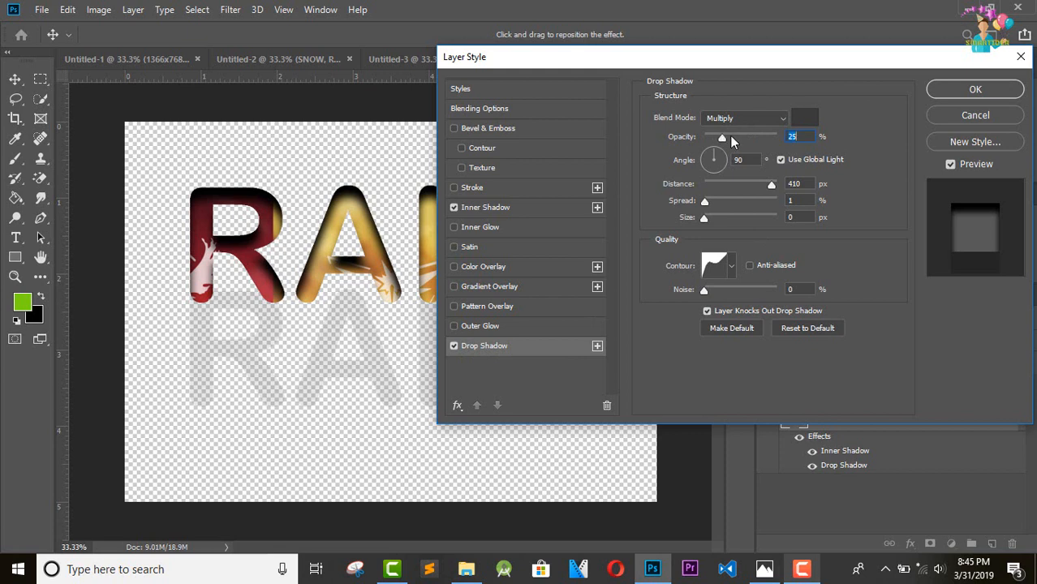
Step: Try different Drop Shadow settings, varying the opacity through 77% and 93% down to 0% and raising the distance to 25713 px
{"action": "left_click_drag", "start_coordinate": [731, 136], "coordinate": [755, 140]}
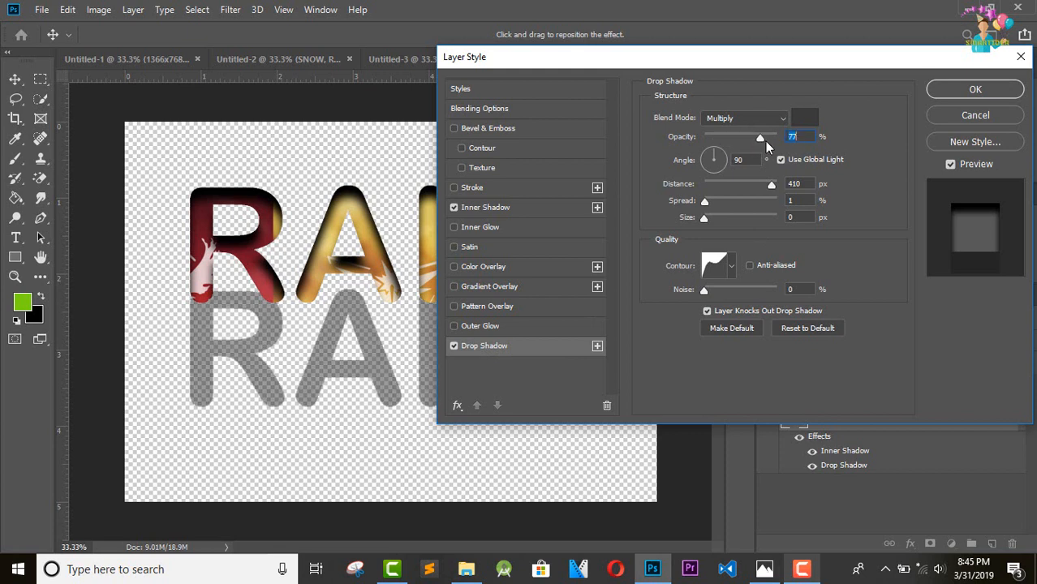
{"action": "left_click_drag", "start_coordinate": [766, 141], "coordinate": [701, 143]}
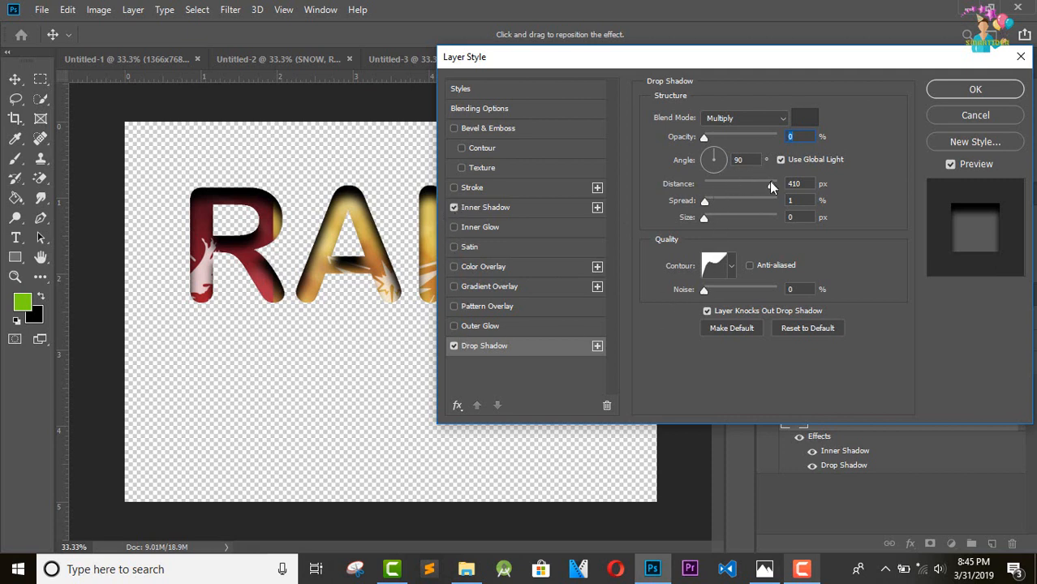
{"action": "left_click_drag", "start_coordinate": [769, 181], "coordinate": [765, 182]}
{"action": "mouse_move", "coordinate": [704, 218]}
{"action": "left_mouse_down"}
{"action": "mouse_move", "coordinate": [752, 218]}
{"action": "mouse_move", "coordinate": [691, 226]}
{"action": "left_mouse_up"}
{"action": "left_click_drag", "start_coordinate": [704, 290], "coordinate": [681, 286]}
{"action": "left_click_drag", "start_coordinate": [702, 136], "coordinate": [771, 139]}
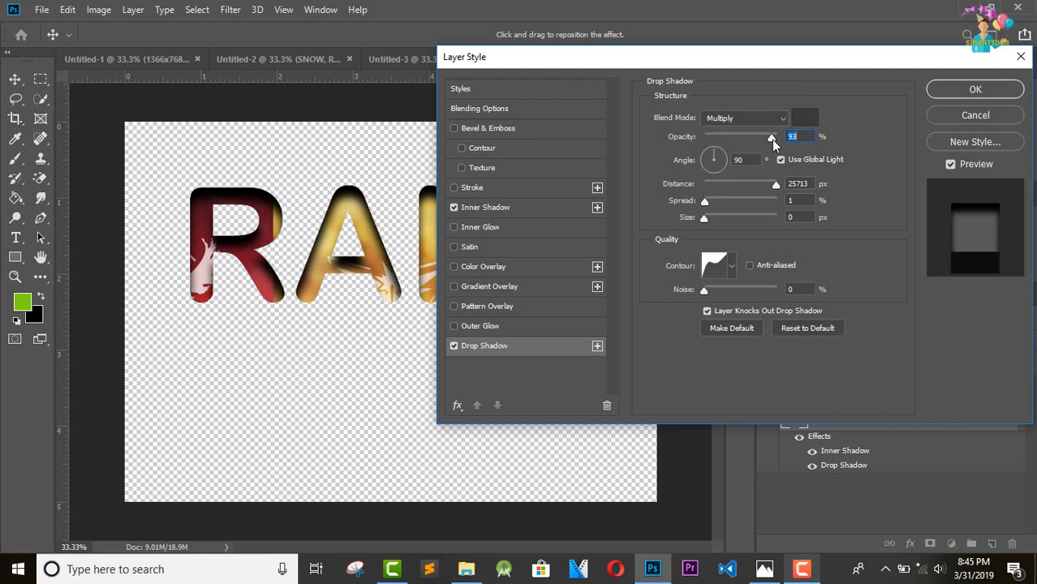
{"action": "left_click_drag", "start_coordinate": [748, 139], "coordinate": [704, 140]}
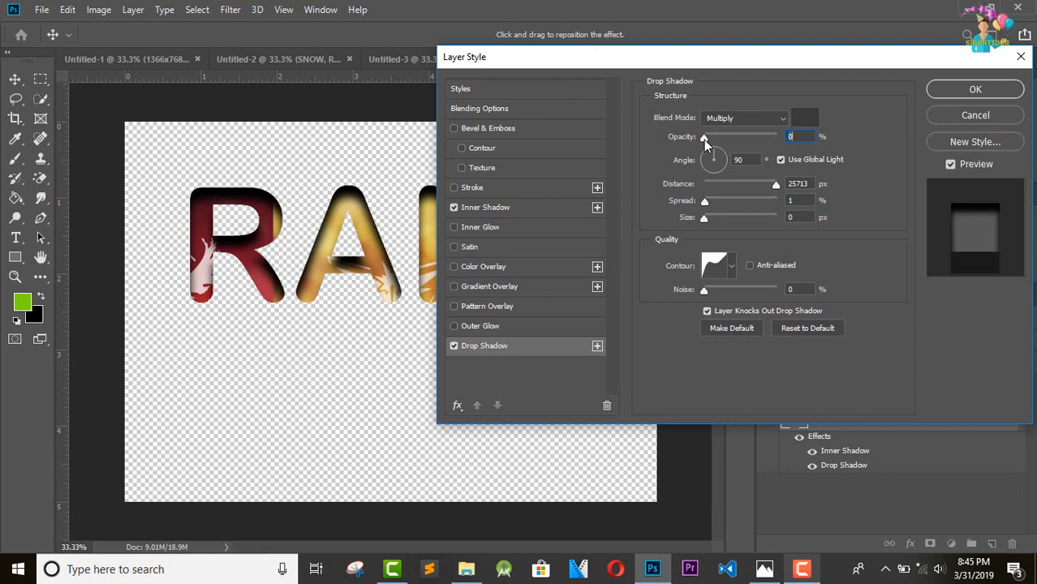
Step: Disable the Drop Shadow, apply the layer style, and set the RAIN layer's blend mode to Multiply
{"action": "left_click", "coordinate": [453, 351]}
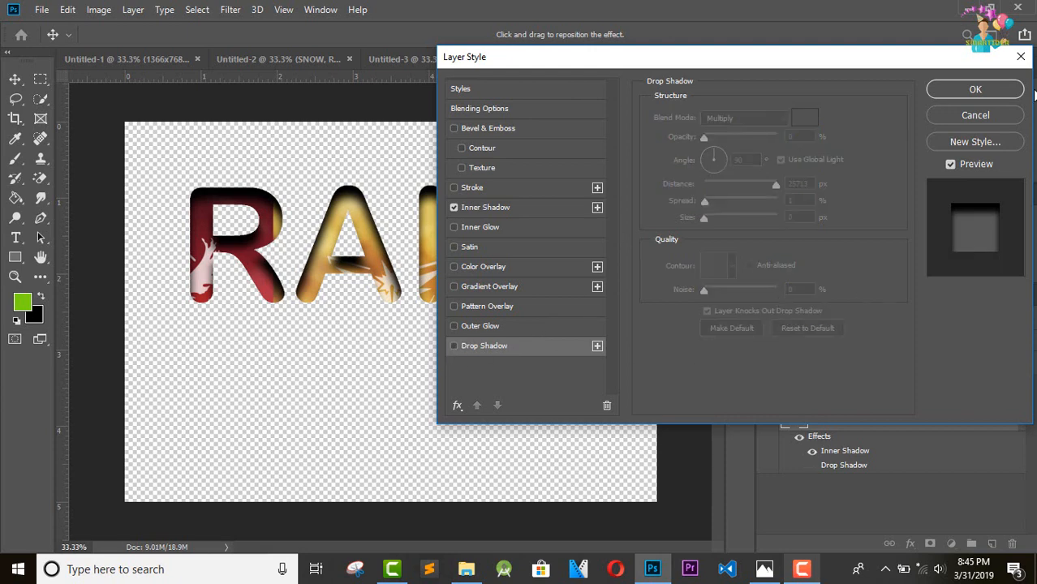
{"action": "left_click", "coordinate": [974, 90]}
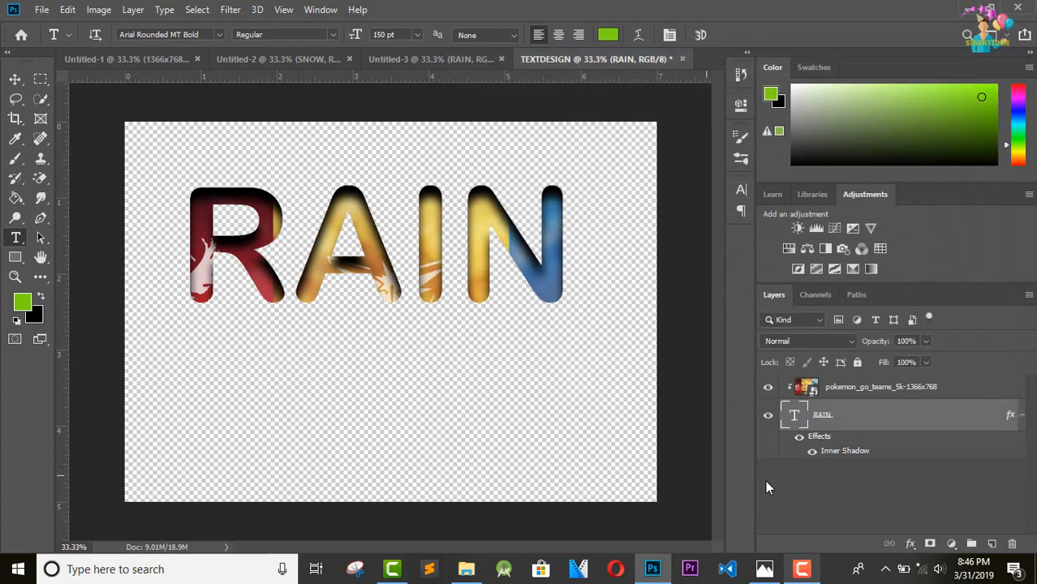
{"action": "left_click", "coordinate": [823, 346]}
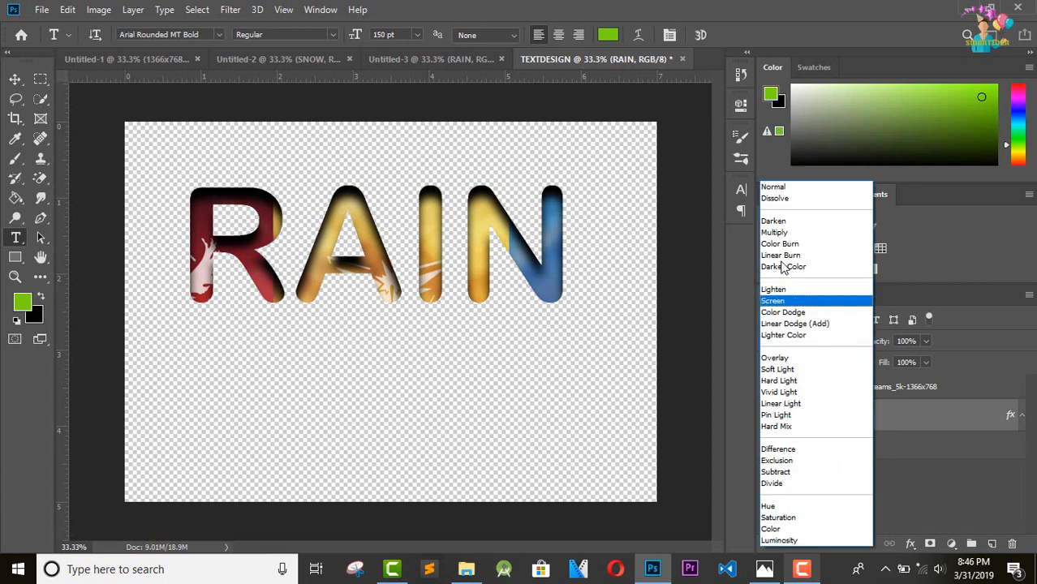
{"action": "left_click", "coordinate": [775, 233]}
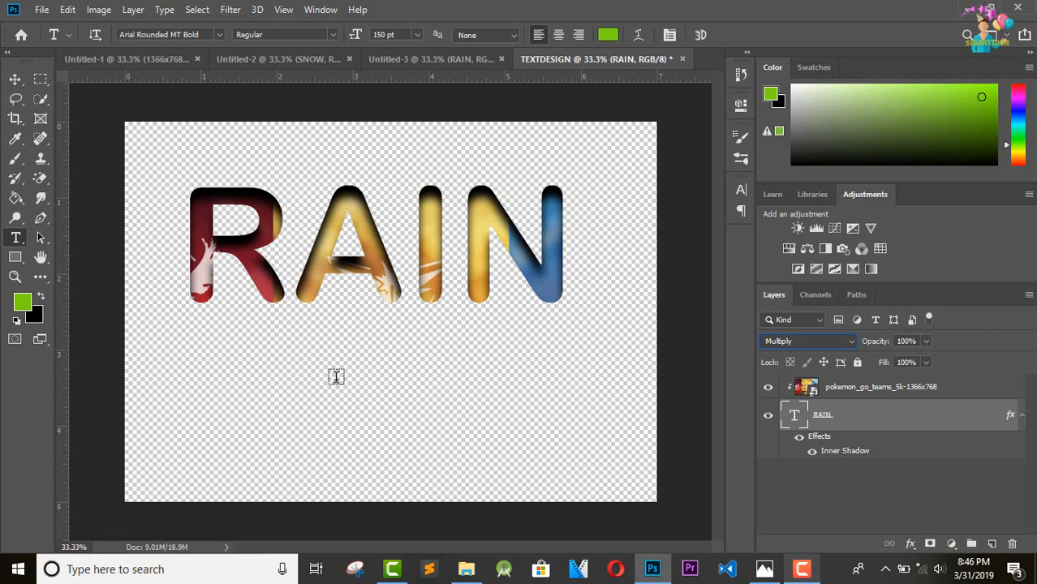
Step: Try to save the document as TEXTDESIGN.psd in the Adobe folder inside Documents, declining to replace the existing file
{"action": "left_click", "coordinate": [43, 9]}
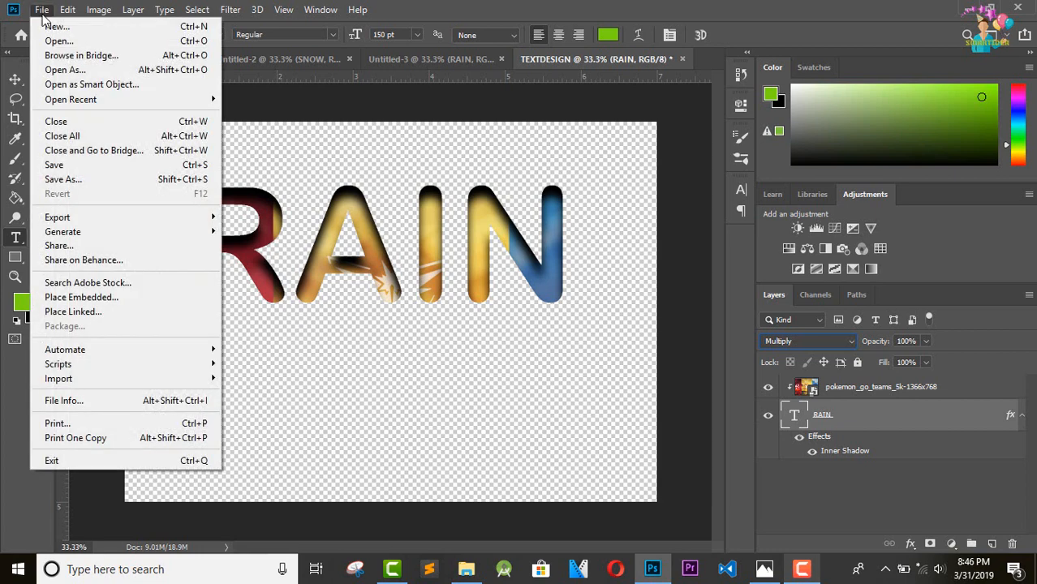
{"action": "left_click", "coordinate": [63, 179]}
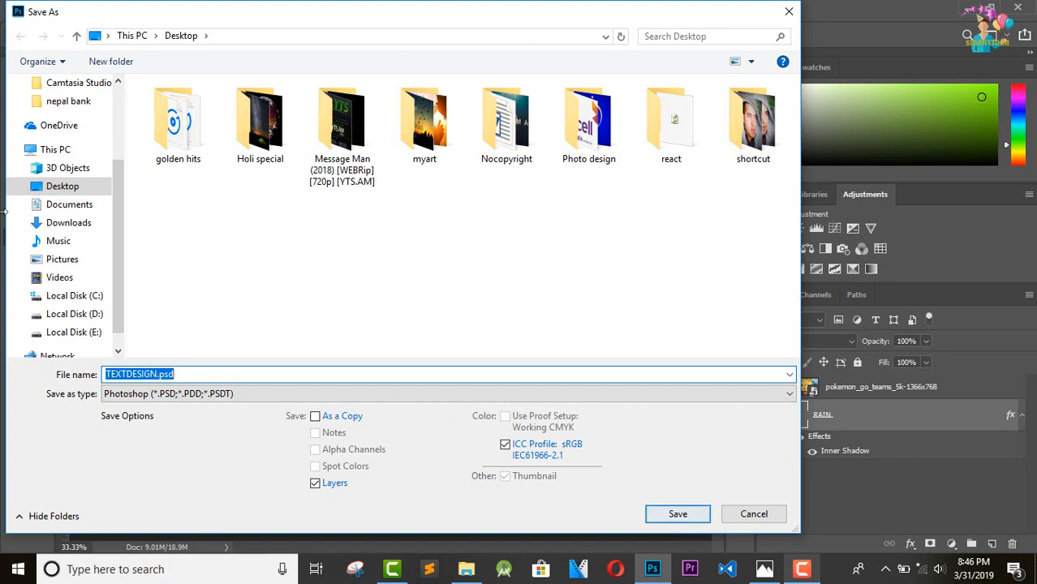
{"action": "left_click", "coordinate": [87, 208]}
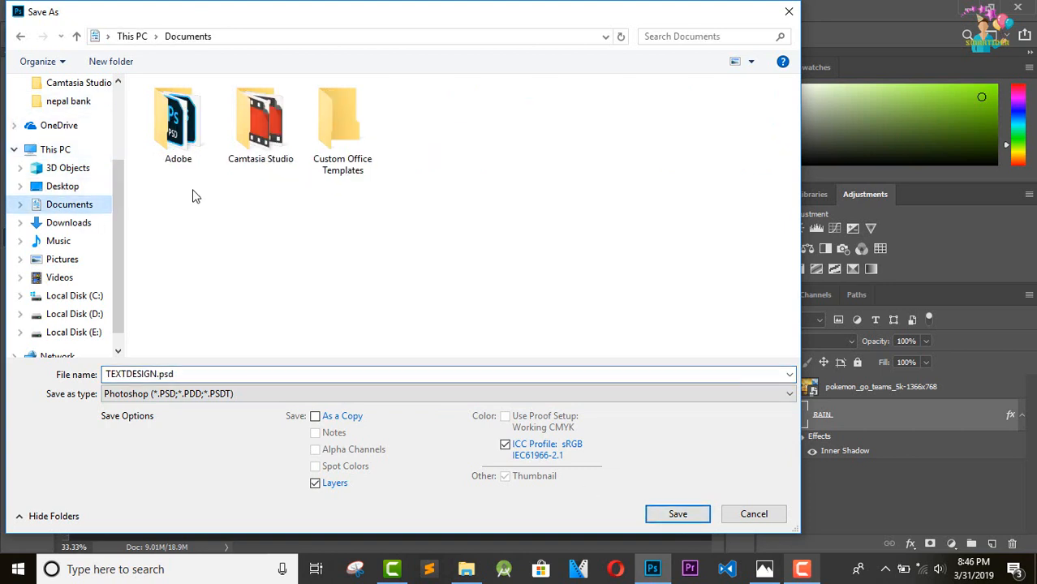
{"action": "left_click", "coordinate": [204, 136]}
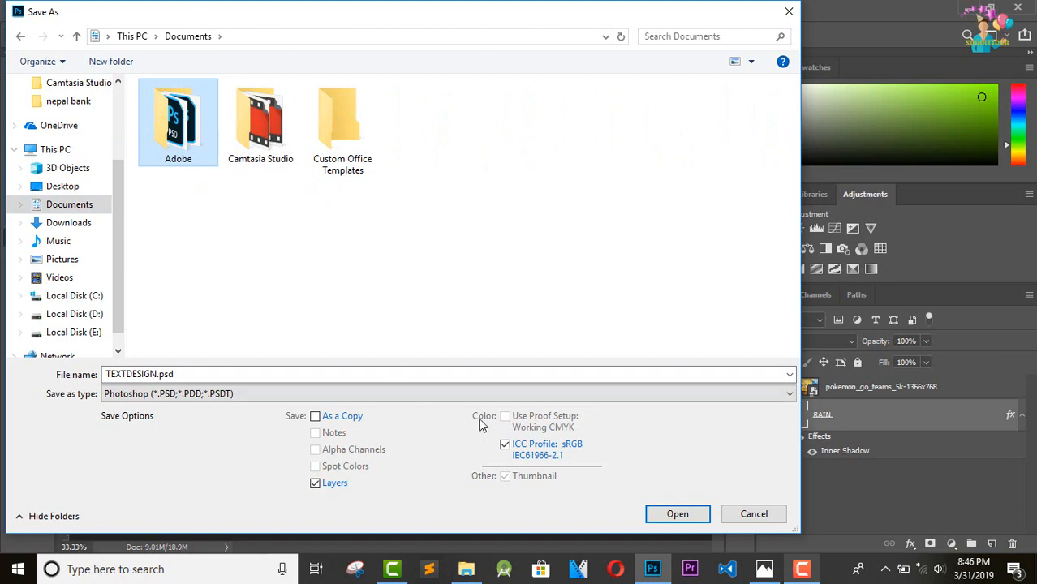
{"action": "double_click", "coordinate": [173, 109]}
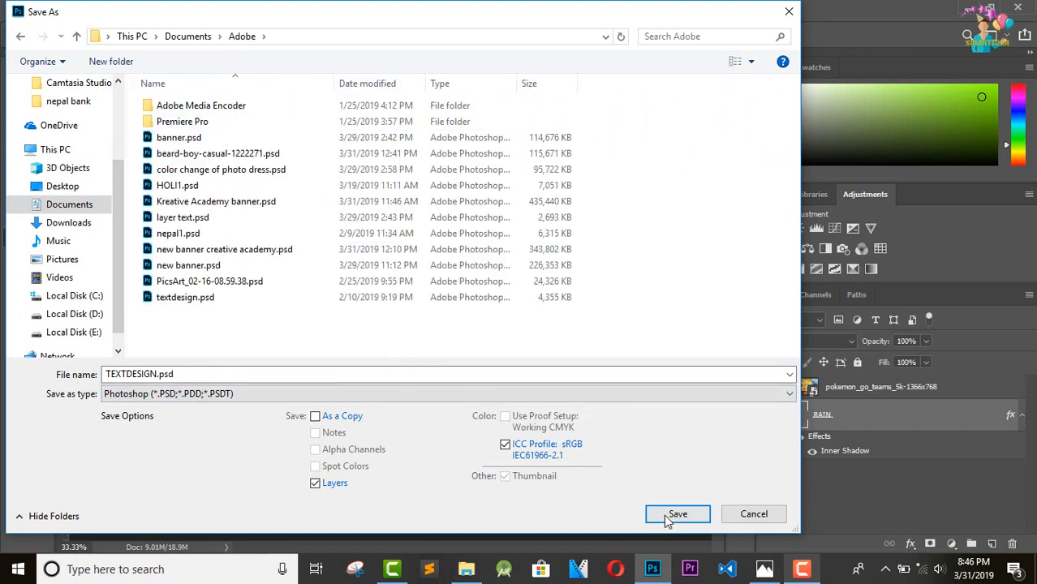
{"action": "left_click", "coordinate": [693, 521]}
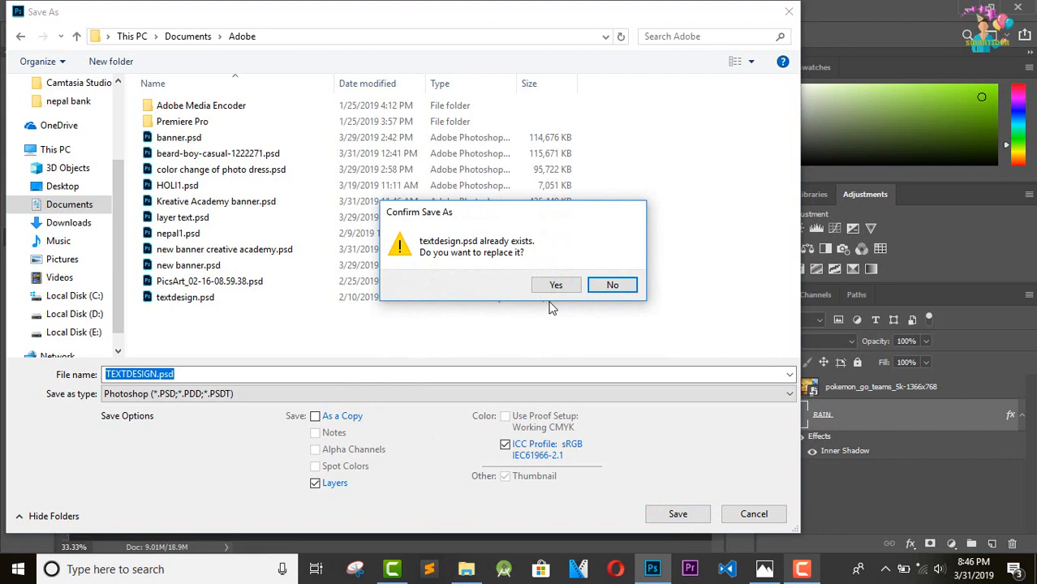
{"action": "left_click", "coordinate": [608, 292]}
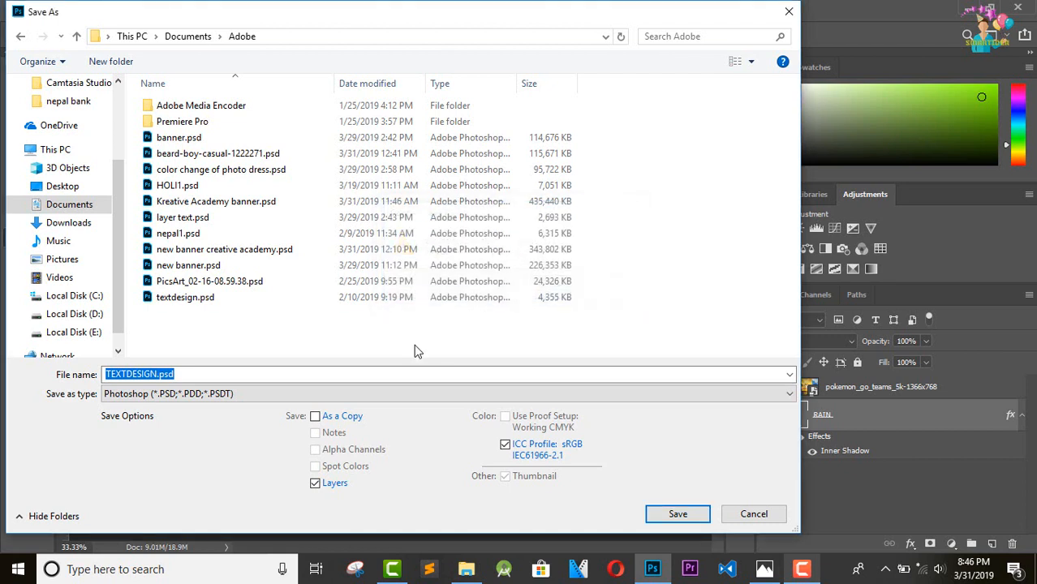
Step: Rename the file as TEXTDESIGN1.psd and save it in Photoshop format in the Adobe folder
{"action": "left_click", "coordinate": [220, 374]}
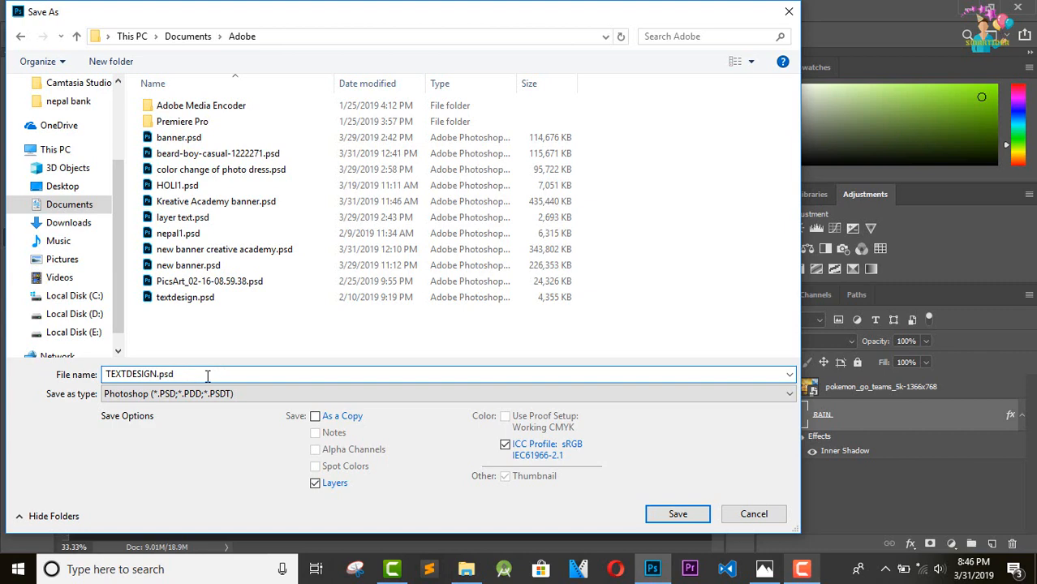
{"action": "type", "text": "1"}
{"action": "left_click", "coordinate": [695, 519]}
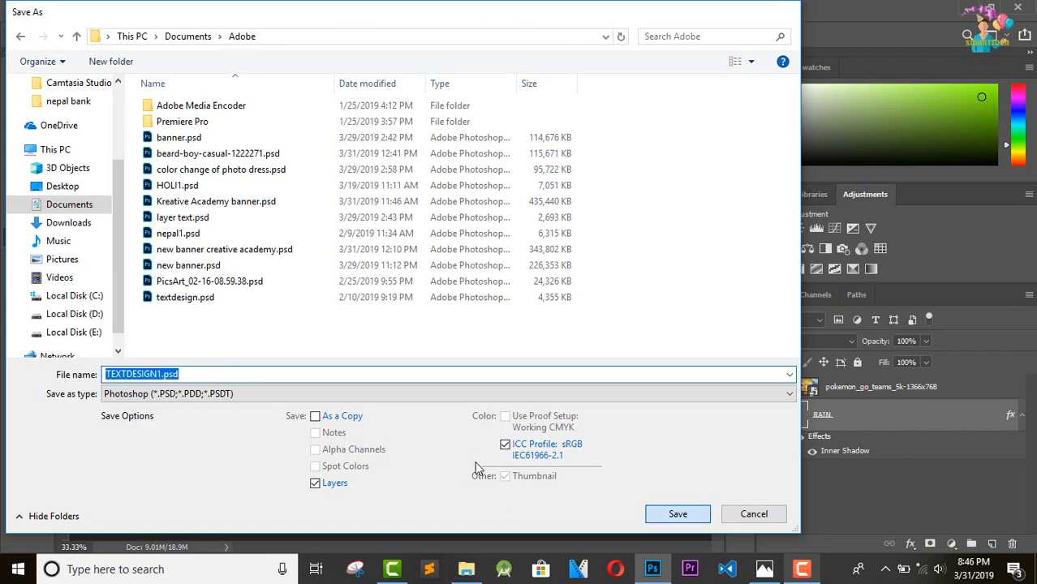
{"action": "left_click", "coordinate": [686, 150]}
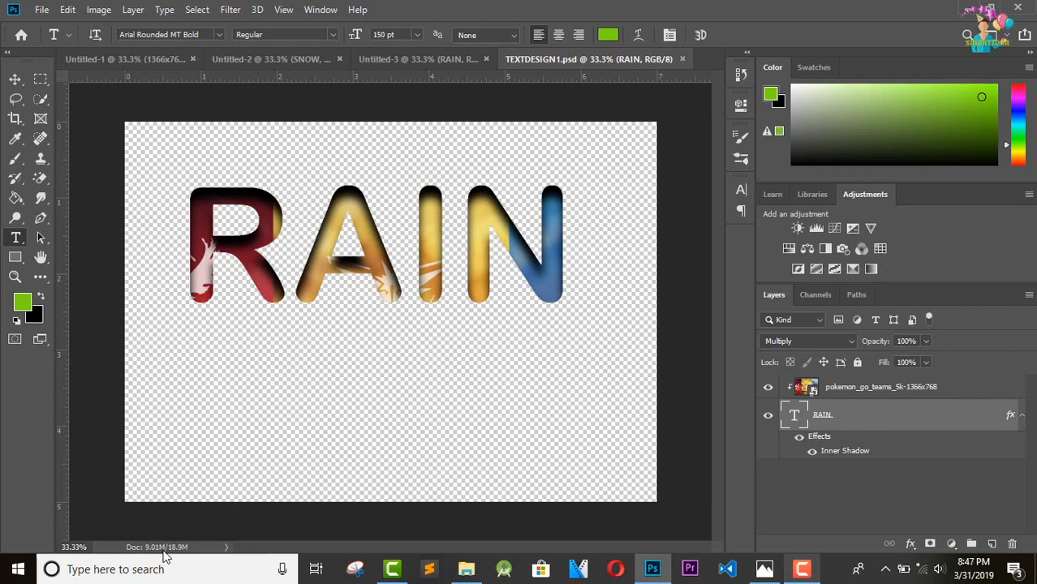
Step: Save a PNG copy of the design as TEXTDESIGN1.png in the Adobe folder, using the large file size (fastest saving) option
{"action": "left_click", "coordinate": [41, 9]}
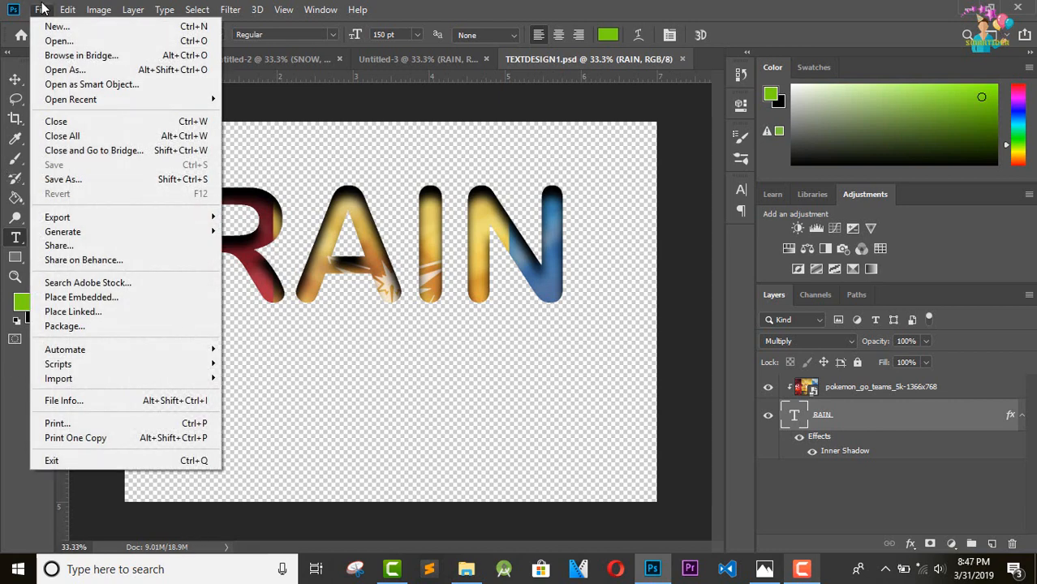
{"action": "left_click", "coordinate": [81, 180]}
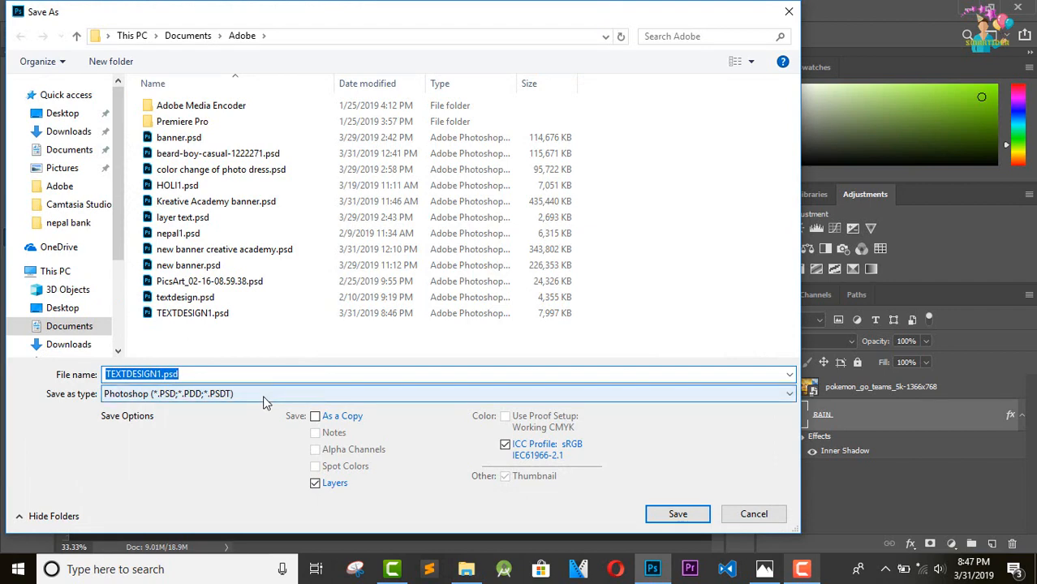
{"action": "left_click", "coordinate": [264, 403]}
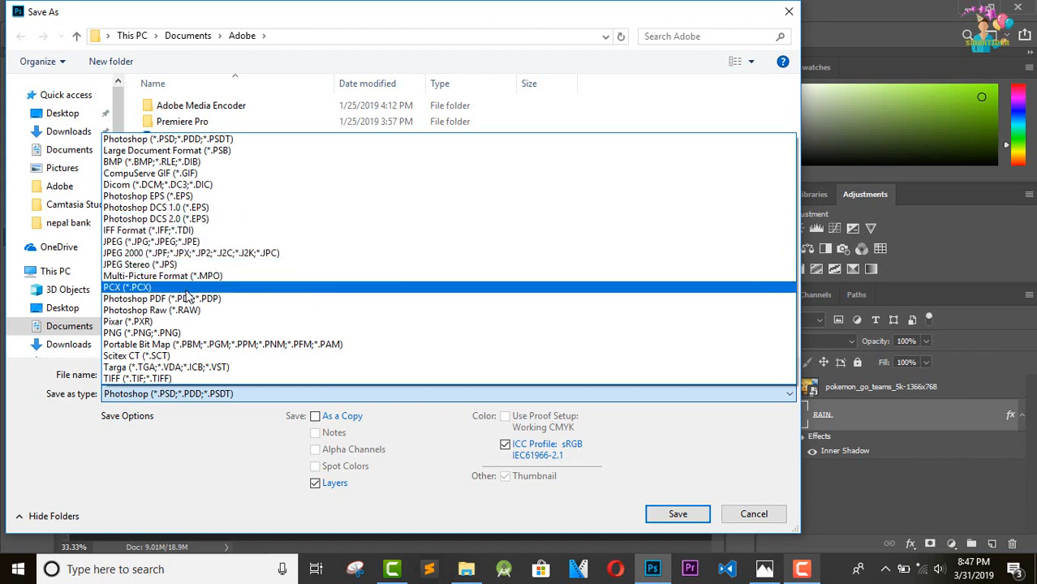
{"action": "left_click", "coordinate": [180, 333]}
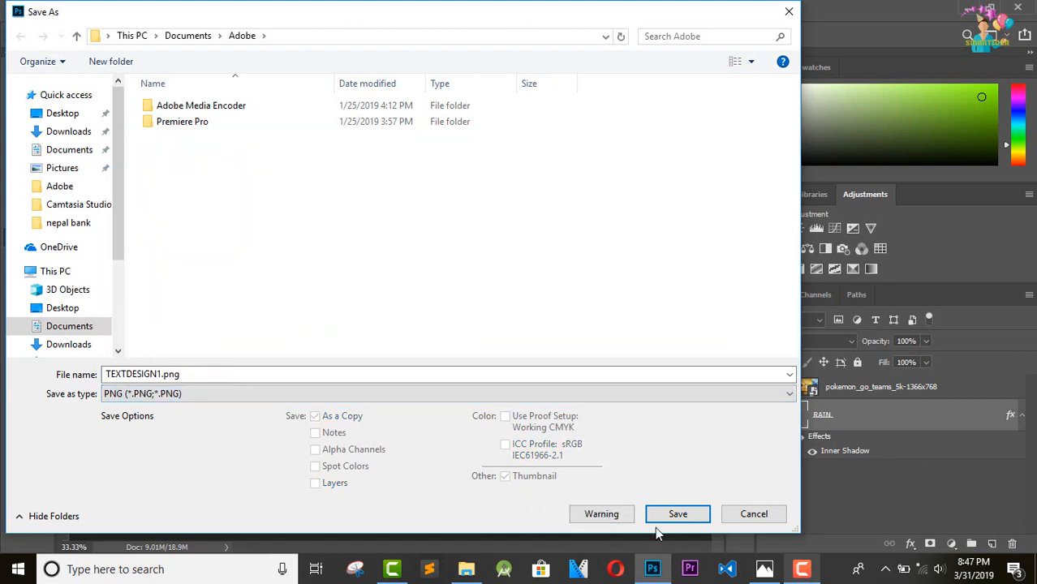
{"action": "left_click", "coordinate": [683, 514]}
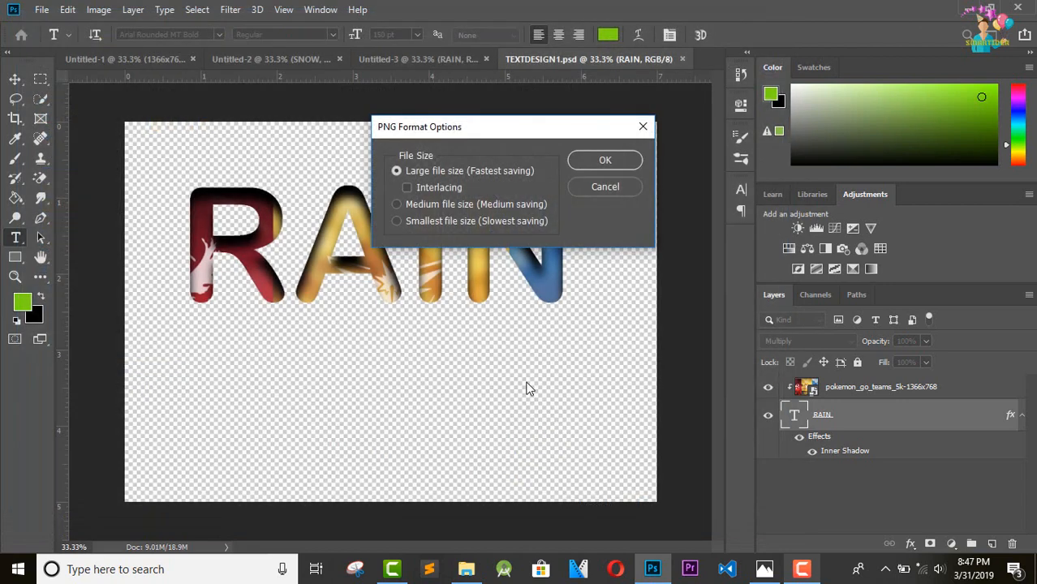
{"action": "left_click", "coordinate": [607, 159]}
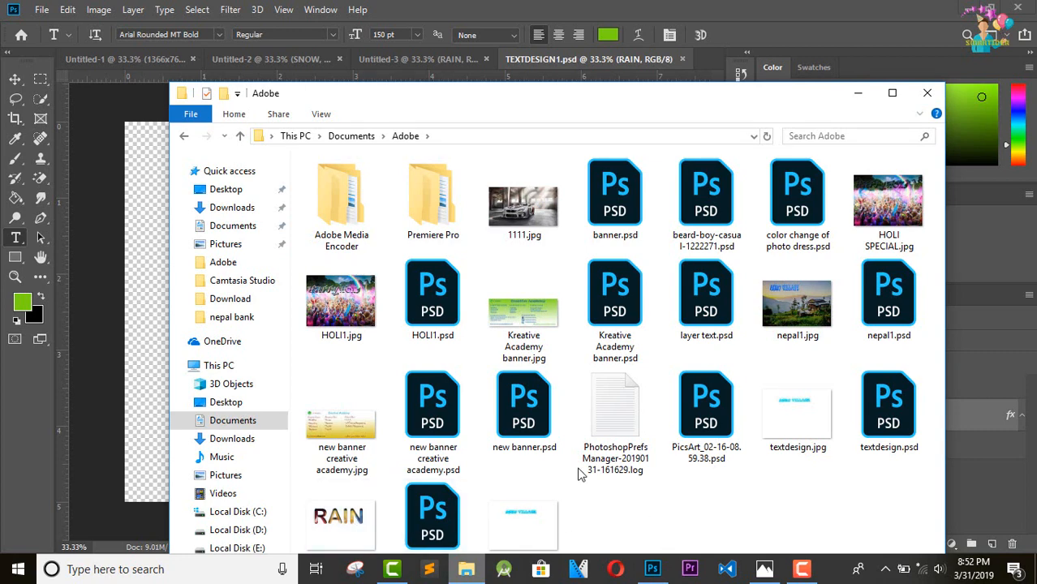
Step: Open the exported RAIN image from the Documents > Adobe folder in File Explorer to view it
{"action": "double_click", "coordinate": [340, 532]}
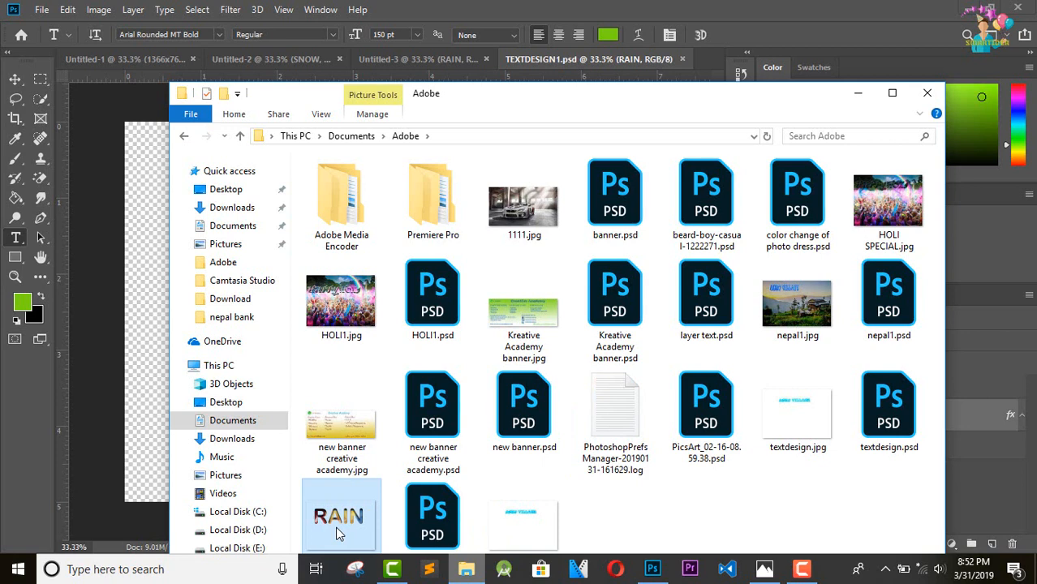